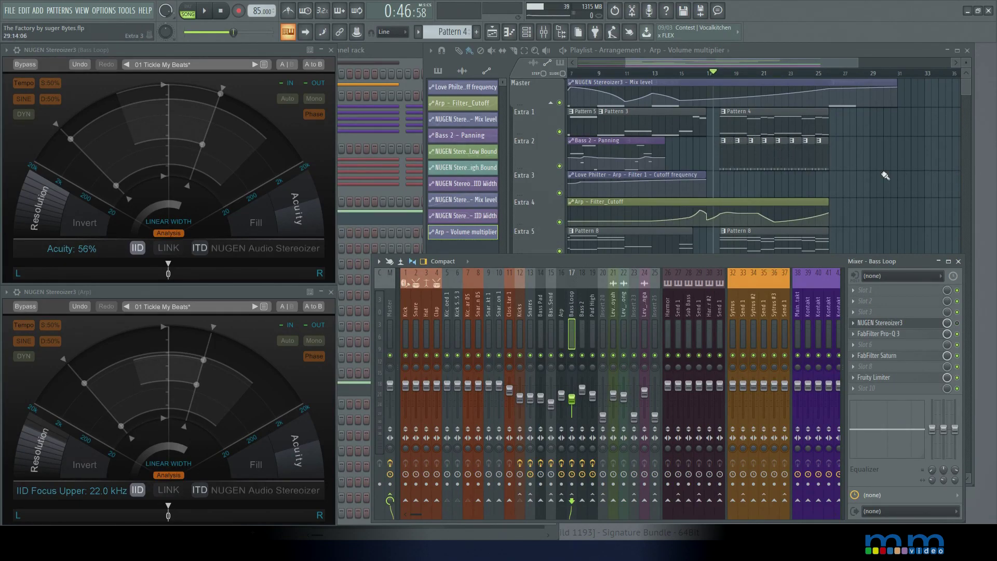
Step: Play the arrangement from around bar 17 with the Bass Loop's Stereoizer bypassed, and stop playback
key(space)
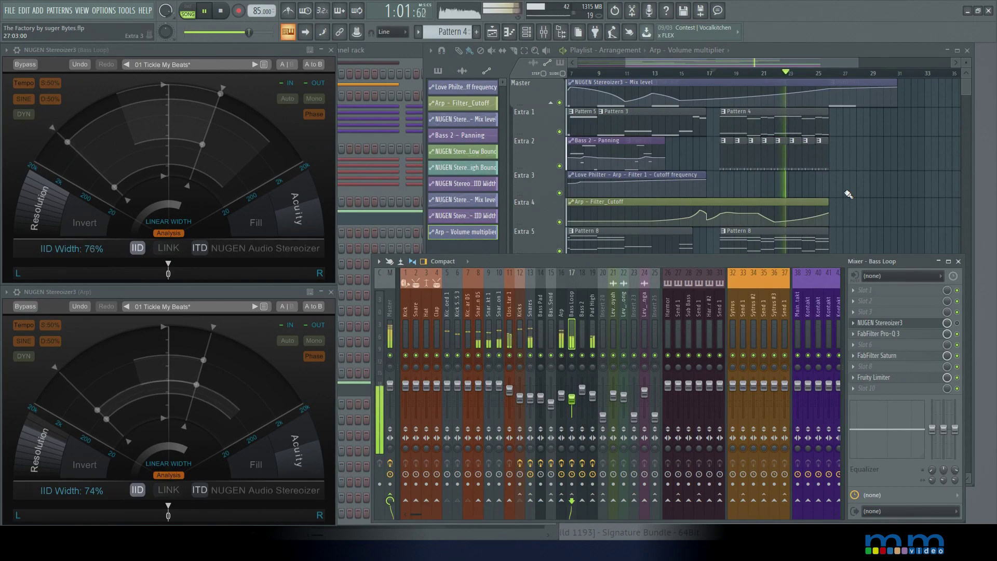
click(222, 13)
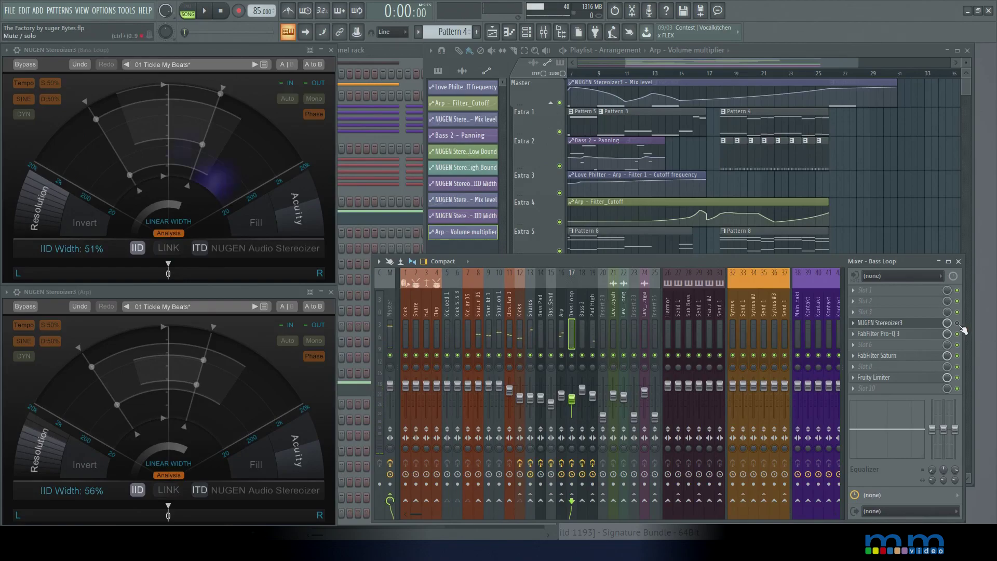
Step: Enable Stereoizer on the Bass Loop and Arp mixer tracks and play the arrangement from around bar 17
click(560, 310)
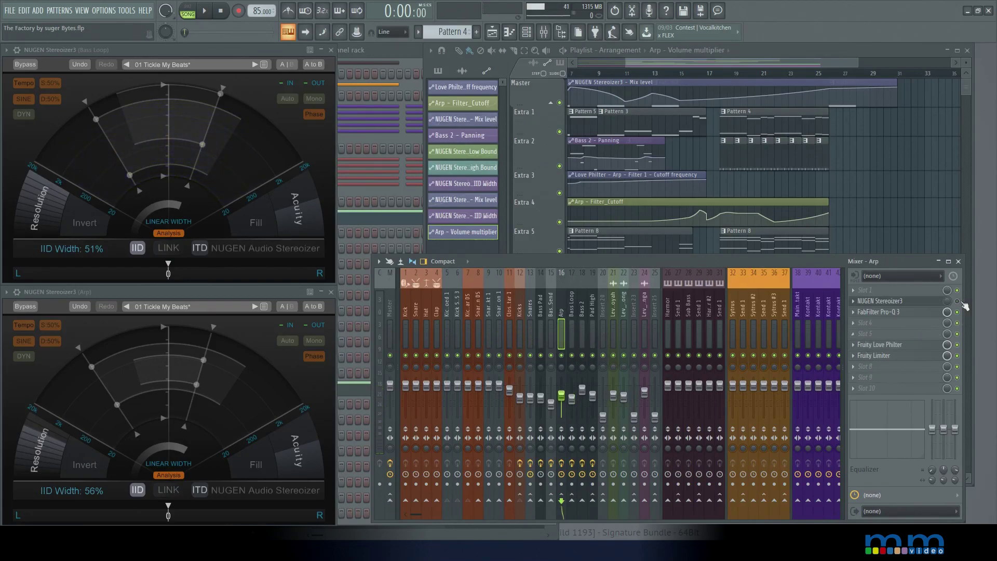
click(855, 53)
key(space)
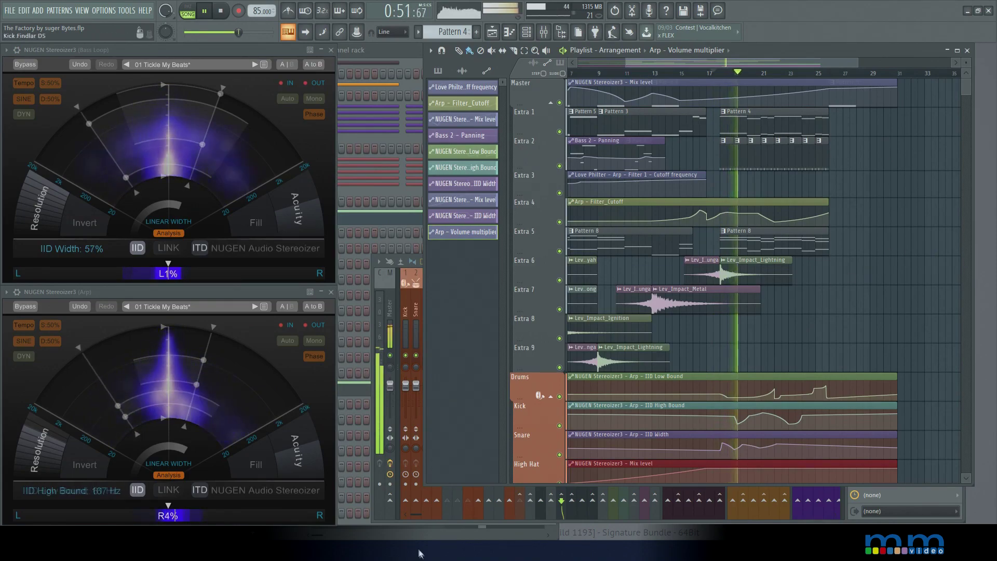
click(415, 512)
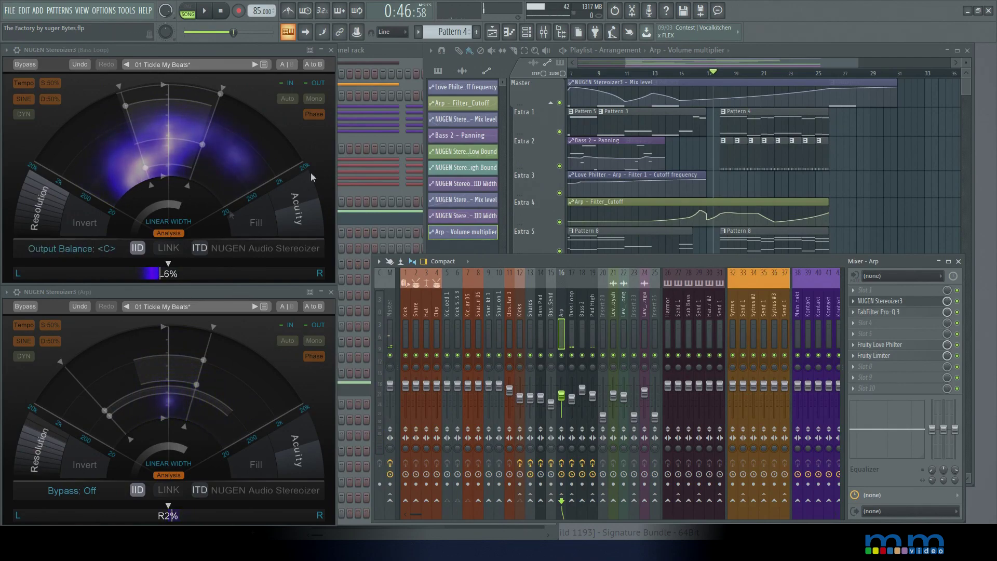
Step: Solo the Arp mixer track and play its part of the arrangement, leaving playback stopped at bar 18
click(783, 126)
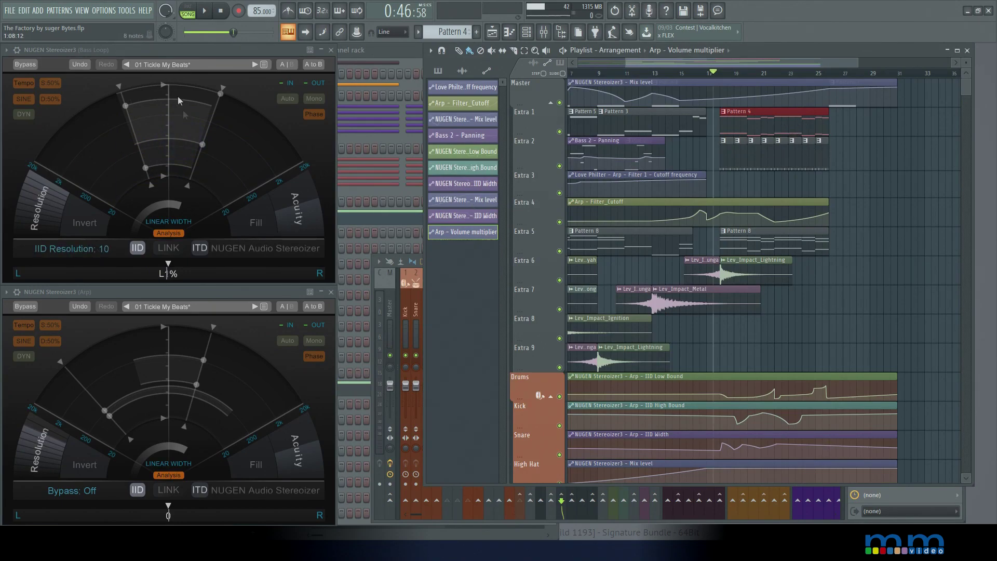
click(410, 299)
click(561, 325)
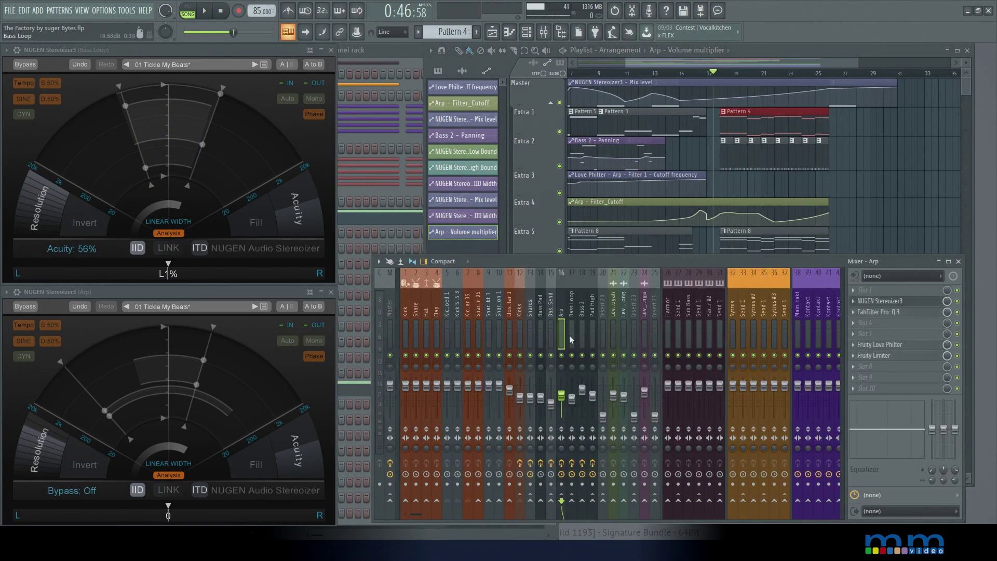
key(space)
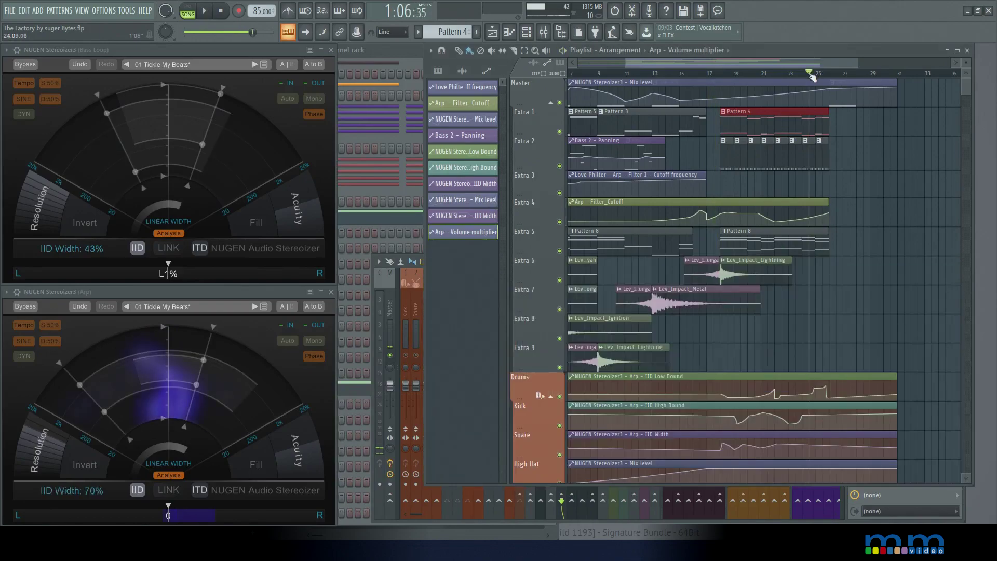
key(space)
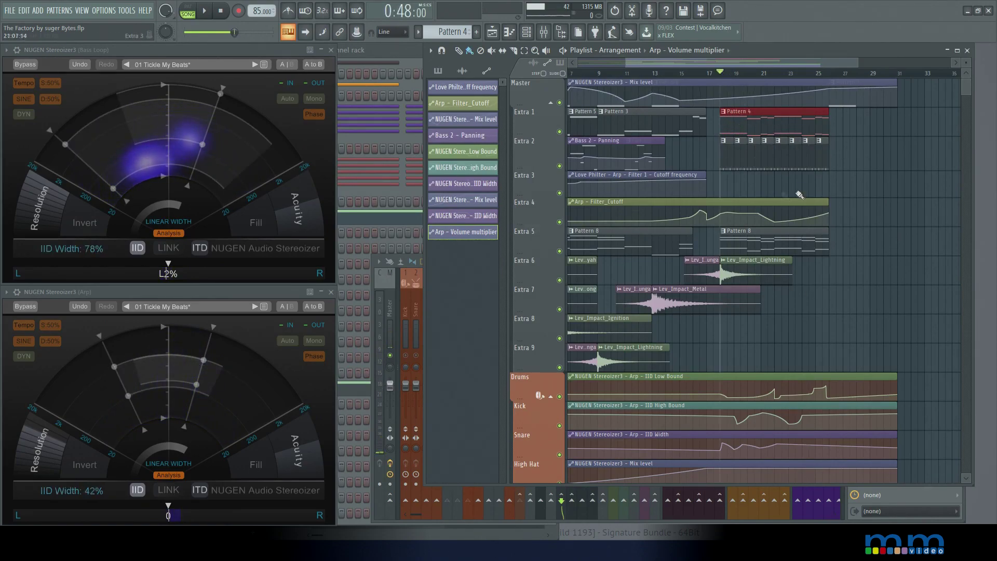
scroll(758, 299, down, 2)
scroll(591, 276, up, 2)
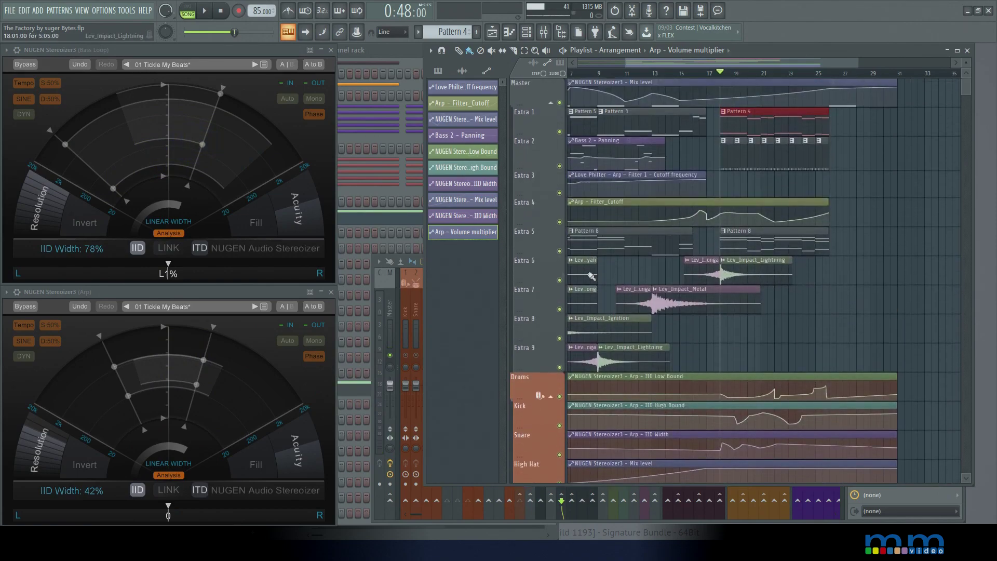
Step: Show the mixer with the Arp track selected and bring the Bass Loop's Stereoizer window into focus
click(401, 309)
click(563, 317)
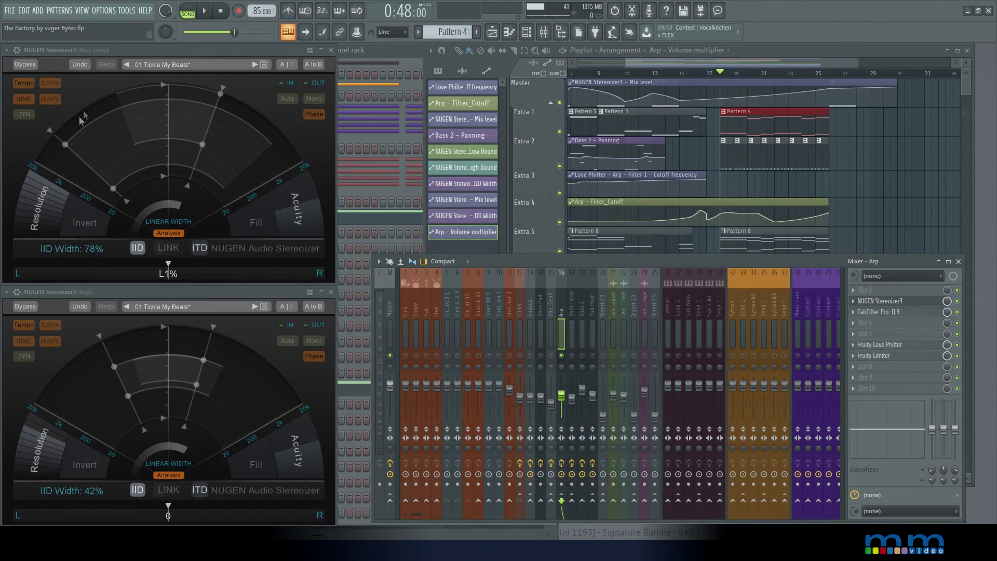
click(134, 49)
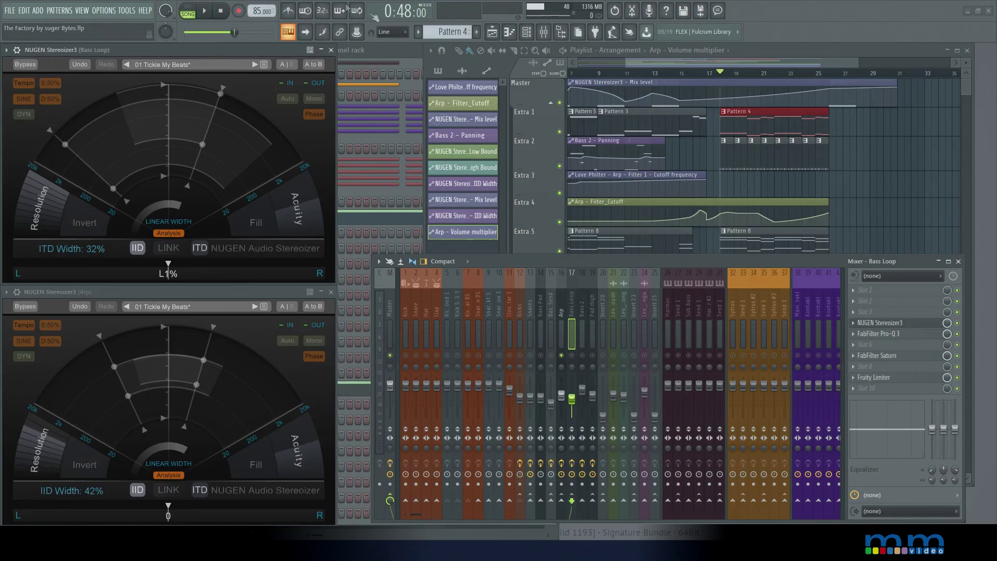
Step: Select the Arp Stereoizer's IID Low Bound, IID High Bound and IID Width automation clips in the Playlist
key(F5)
scroll(727, 269, down, 5)
drag(917, 226, 675, 297)
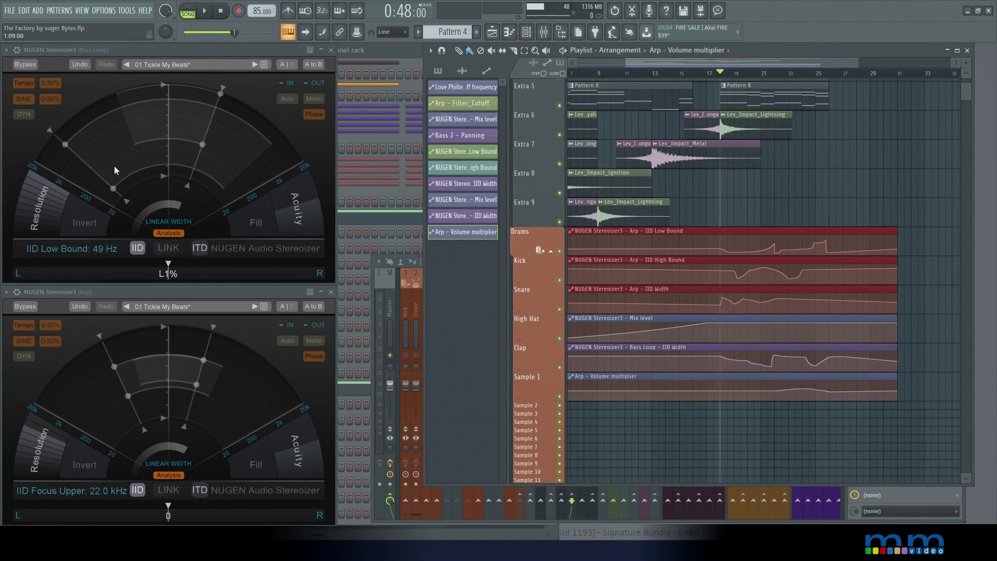
Step: Adjust the IID High Bound and Low Bound on the Bass Loop's Stereoizer, ending with Low Bound at about 61 Hz
drag(66, 147, 90, 177)
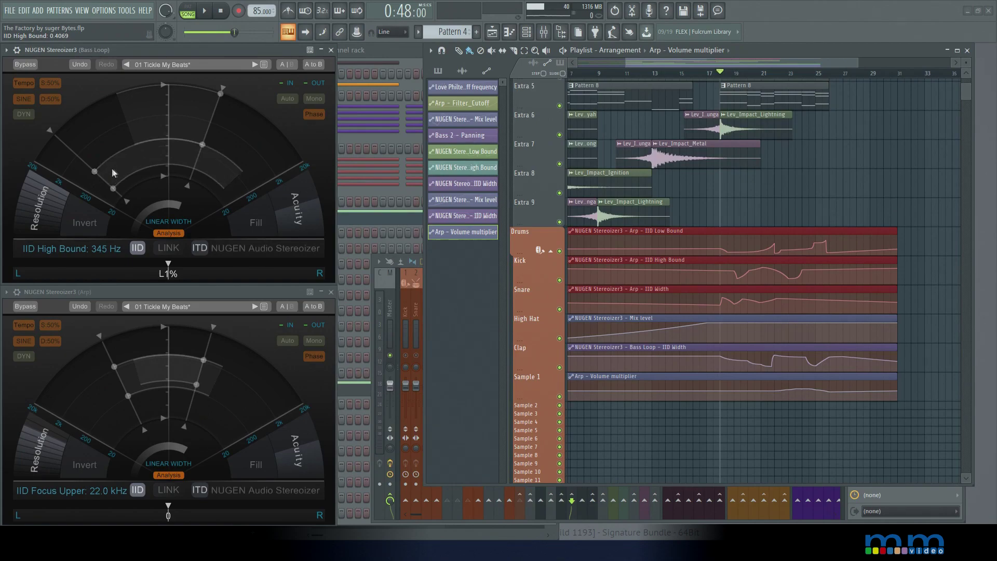
drag(114, 189, 119, 198)
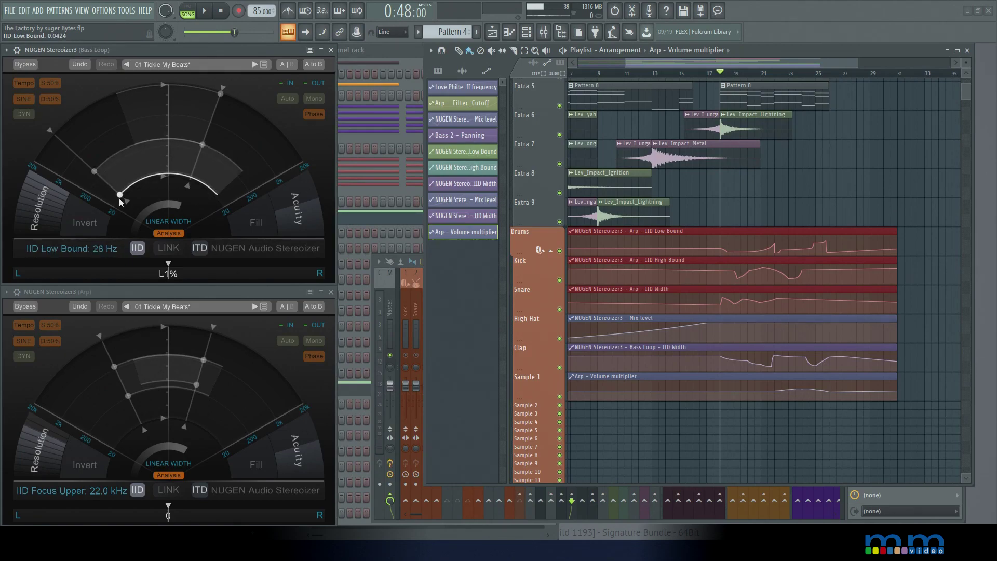
mouse_move(105, 169)
mouse_down()
mouse_move(85, 148)
mouse_move(111, 182)
mouse_up()
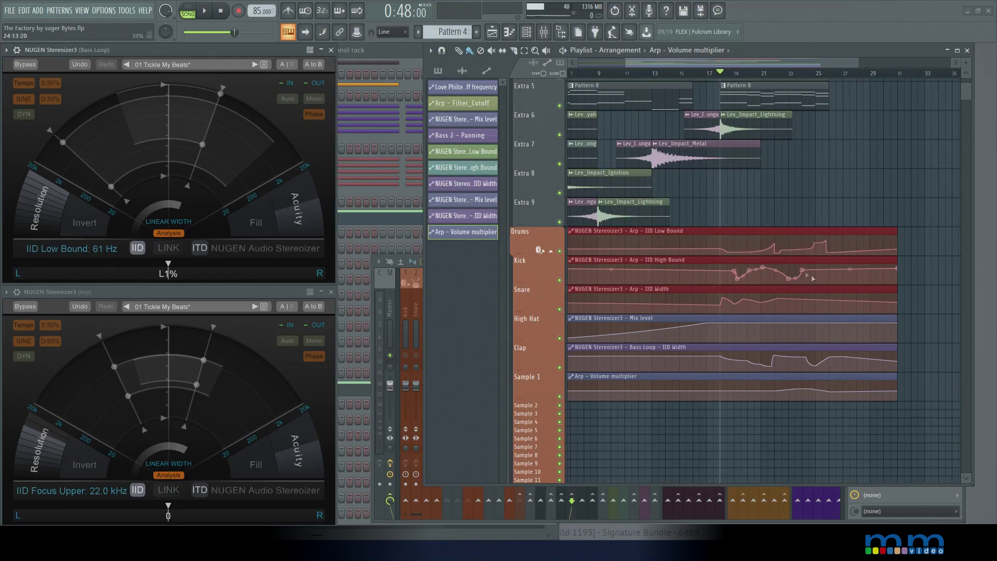
Step: Examine the automation curves around bars 15 to 31 and reselect the three Arp IID automation clips
scroll(733, 278, up, 2)
scroll(732, 278, down, 2)
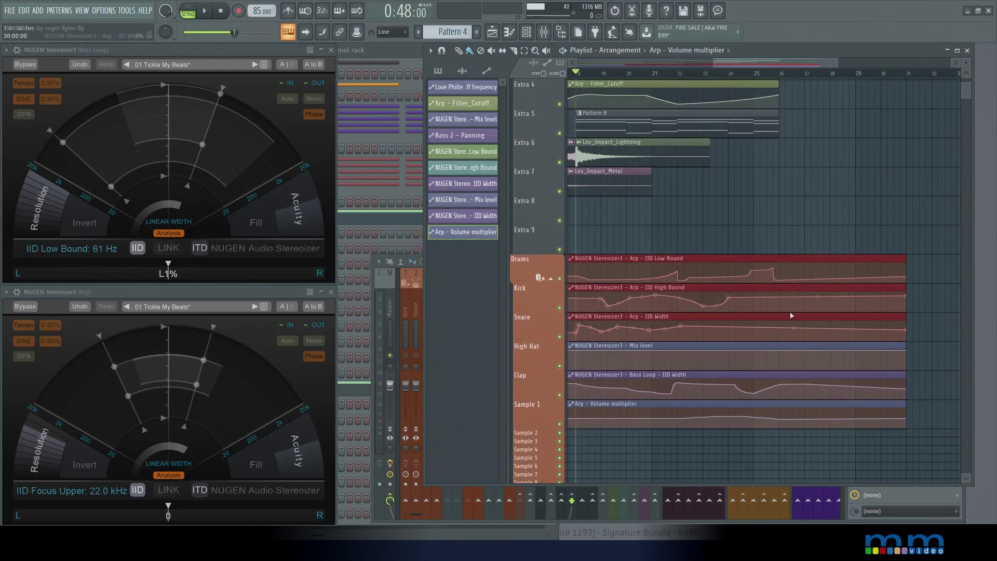
drag(701, 62, 700, 63)
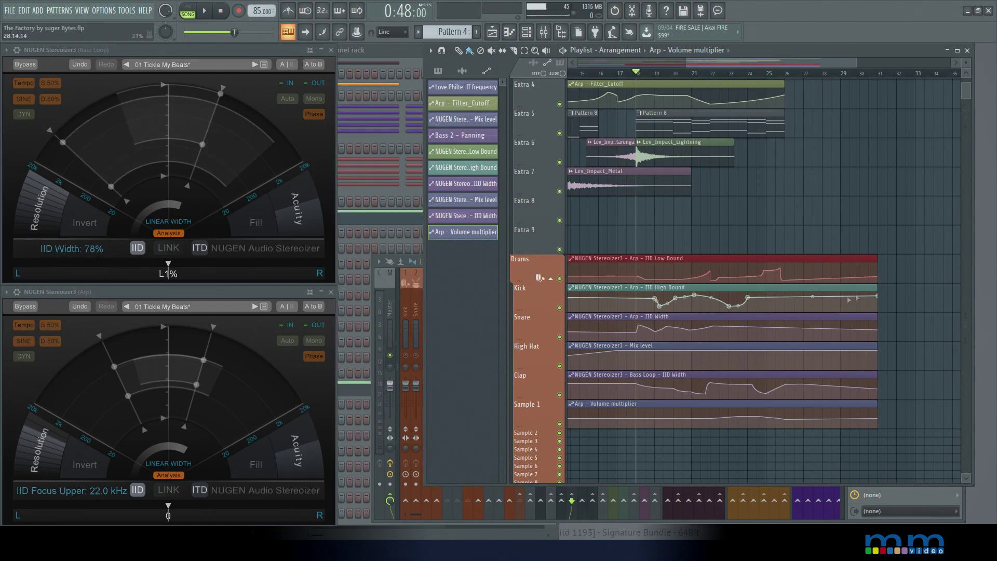
drag(734, 271, 742, 315)
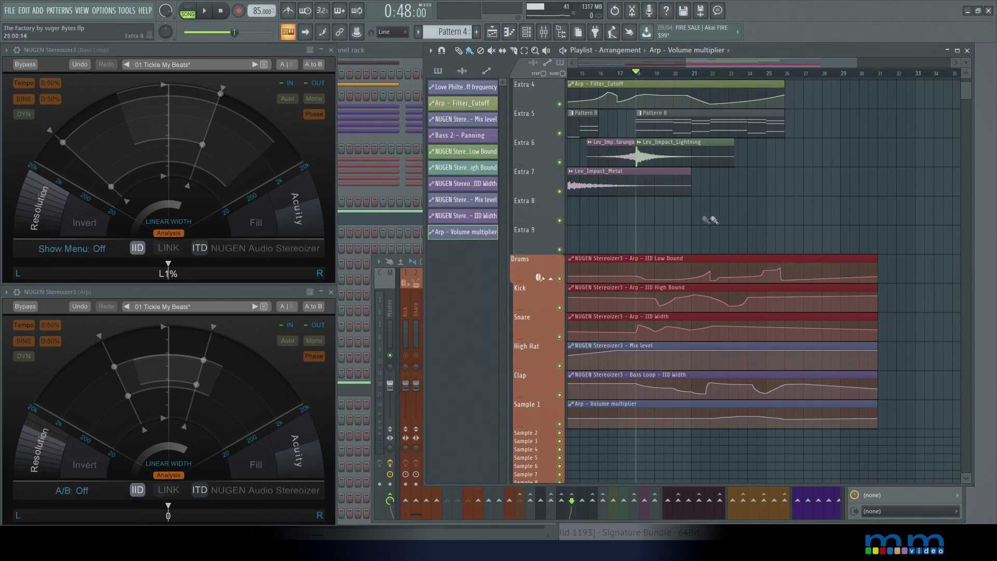
Step: Play the soloed Arp from bar 18 to hear its Stereoizer automation, and bring up the mixer
mouse_move(773, 268)
key(space)
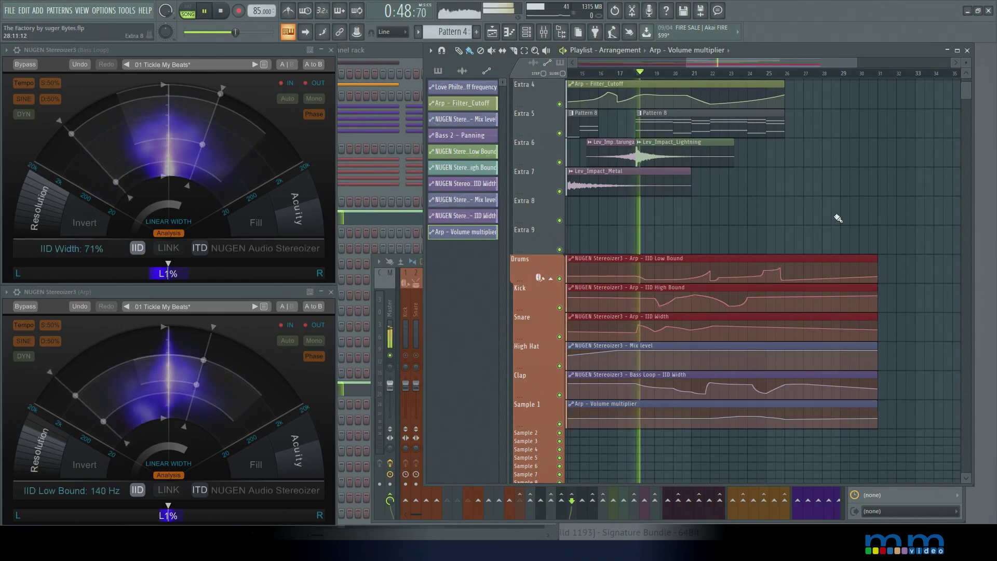
click(403, 298)
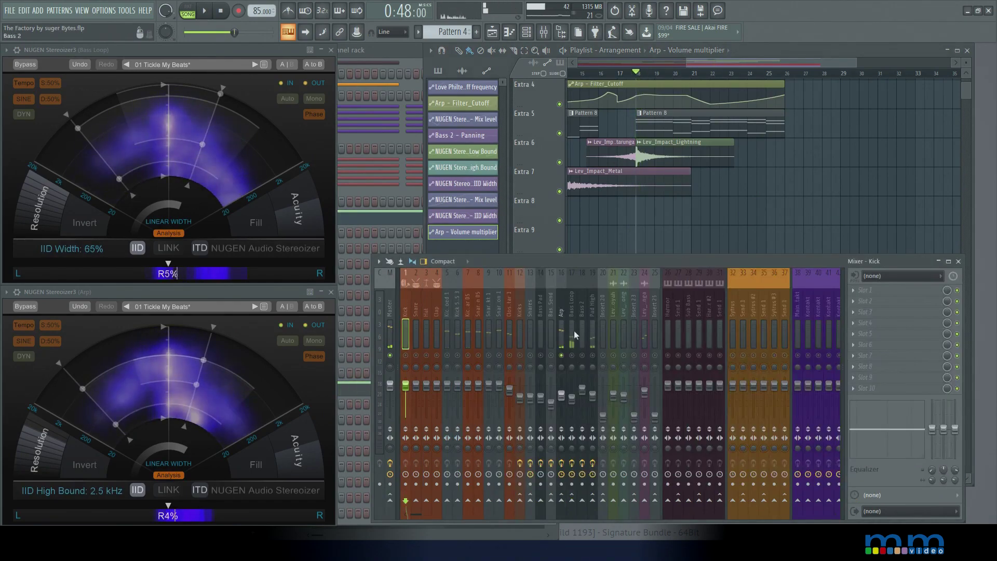
Step: Unsolo the Arp mixer track, play the full arrangement and stop playback
right_click(562, 355)
click(726, 213)
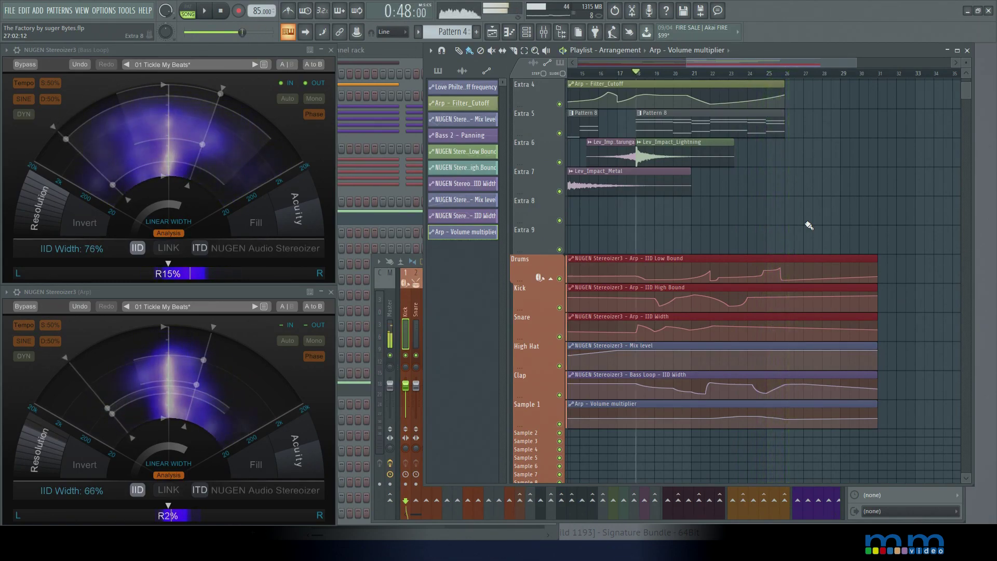
click(221, 12)
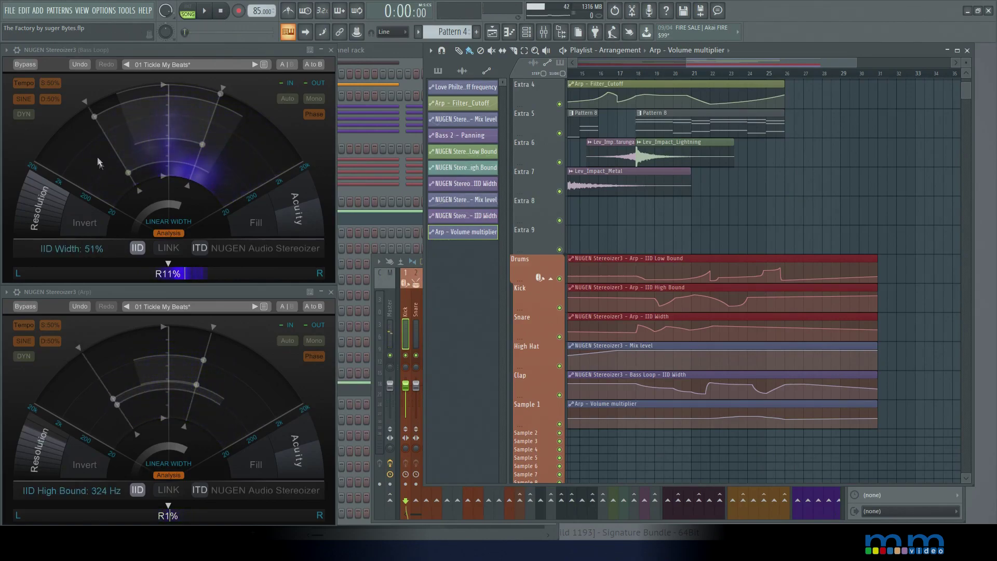
Step: Open the Arp track's FabFilter Pro-Q 3, examine its EQ curve and close it
click(552, 37)
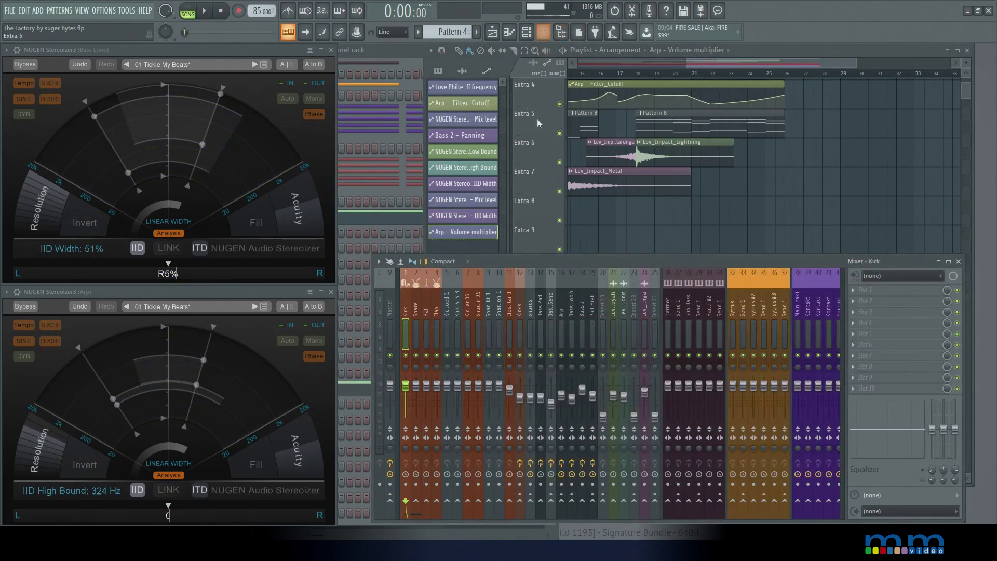
click(561, 318)
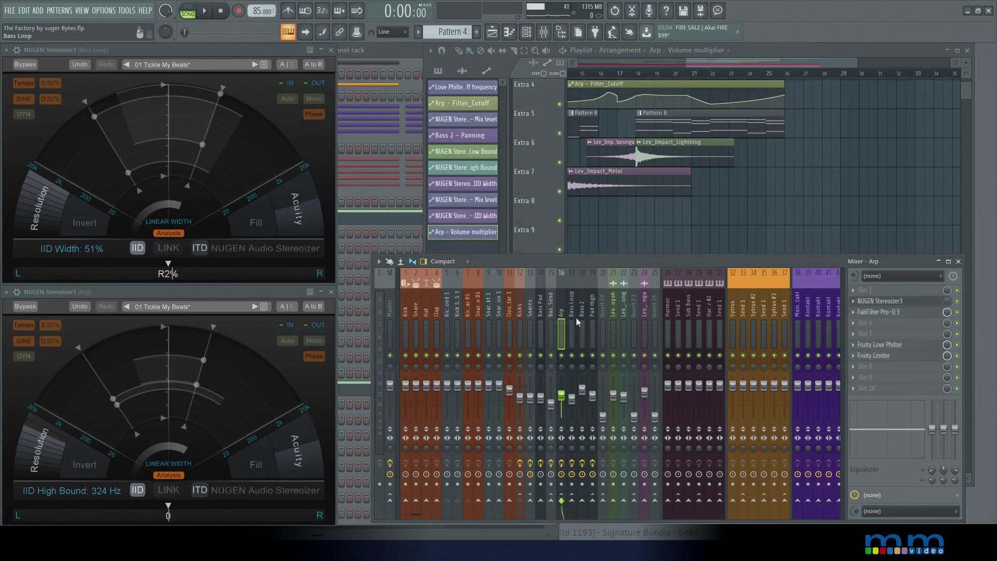
click(878, 312)
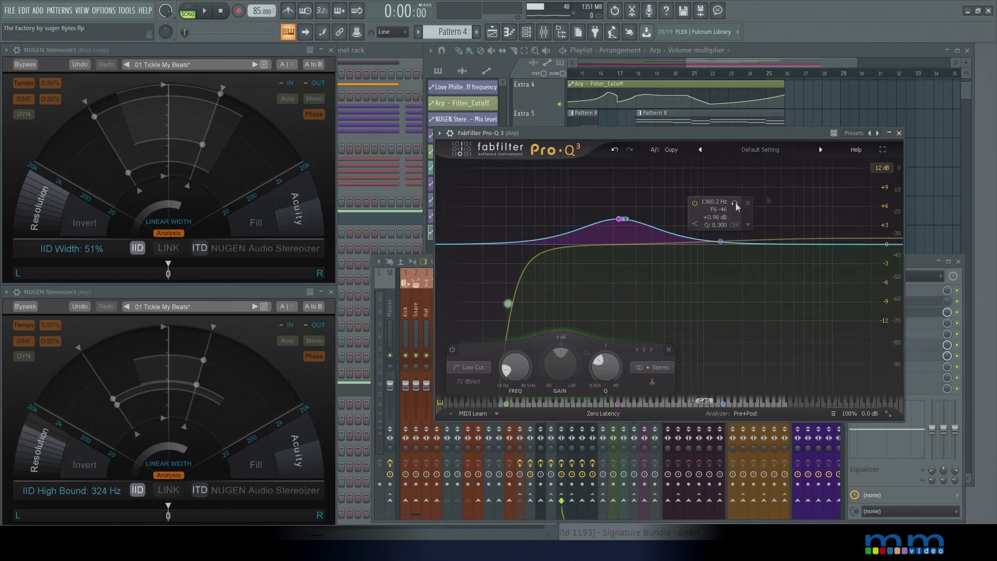
click(899, 133)
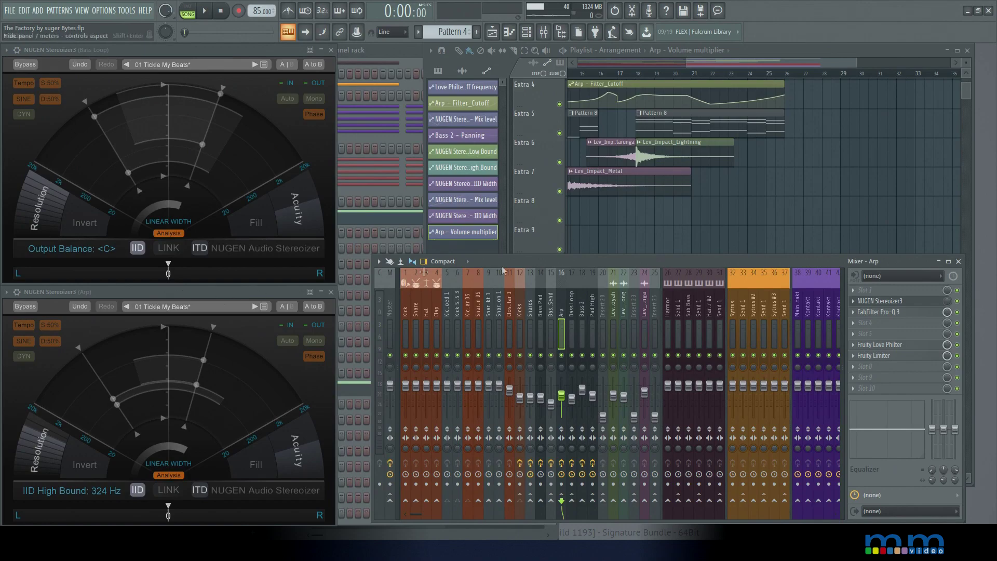
Step: Solo the Bass Loop mixer track and play the section from bar 18
click(573, 315)
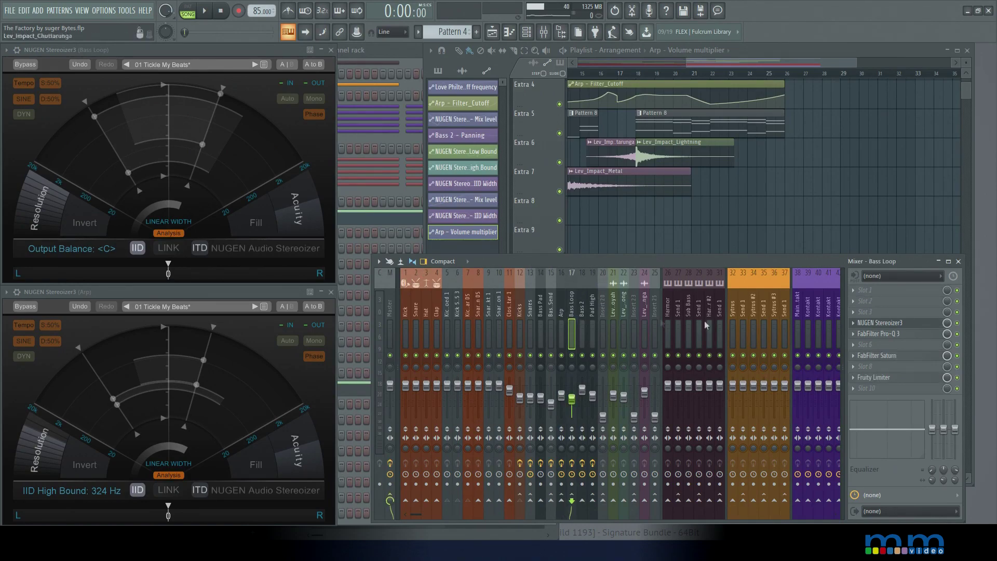
key(space)
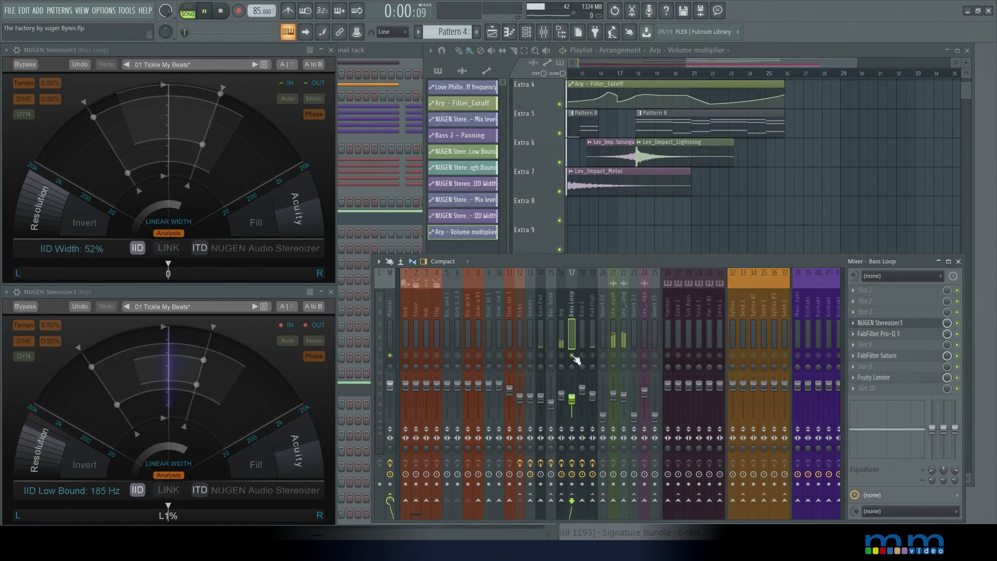
click(638, 76)
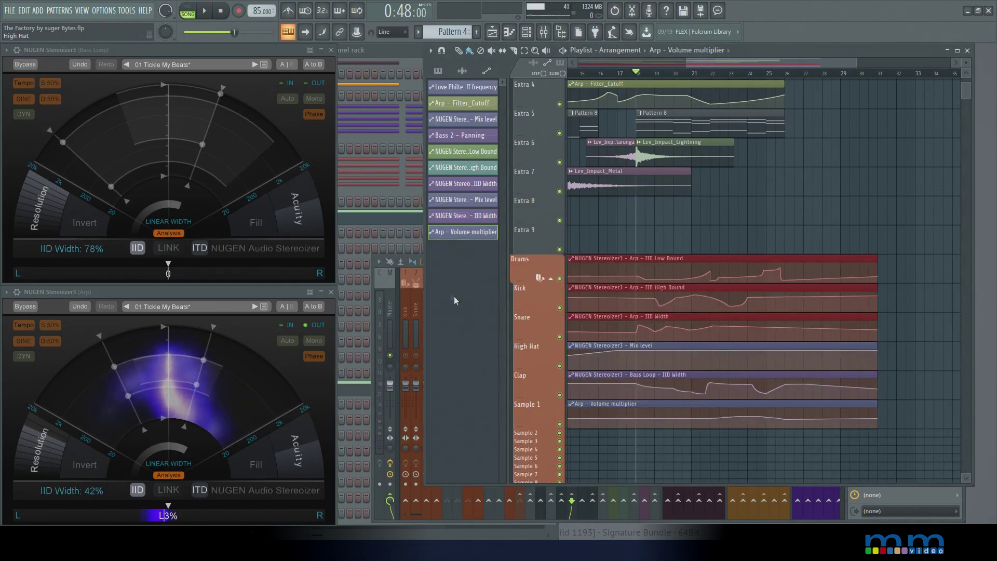
click(410, 325)
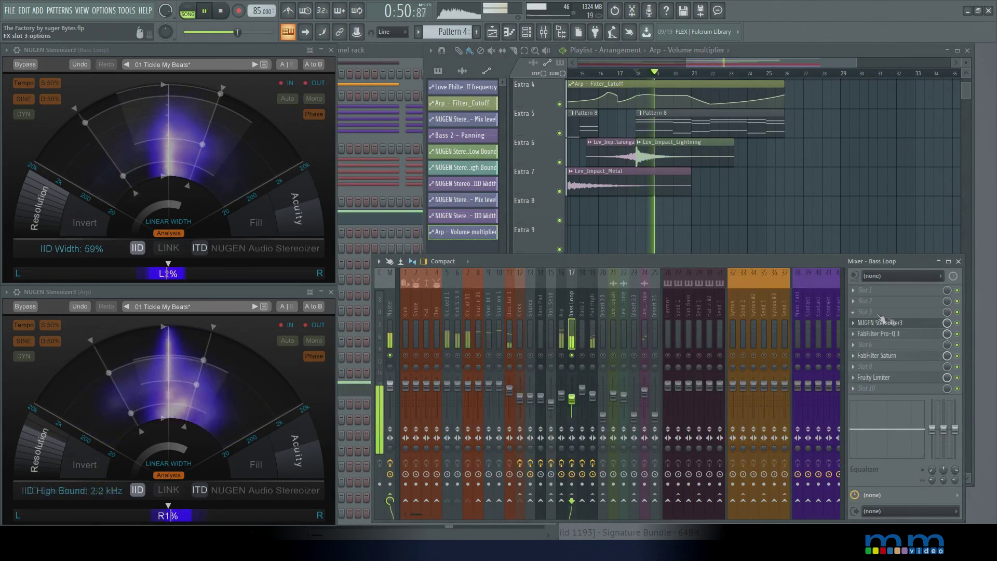
key(space)
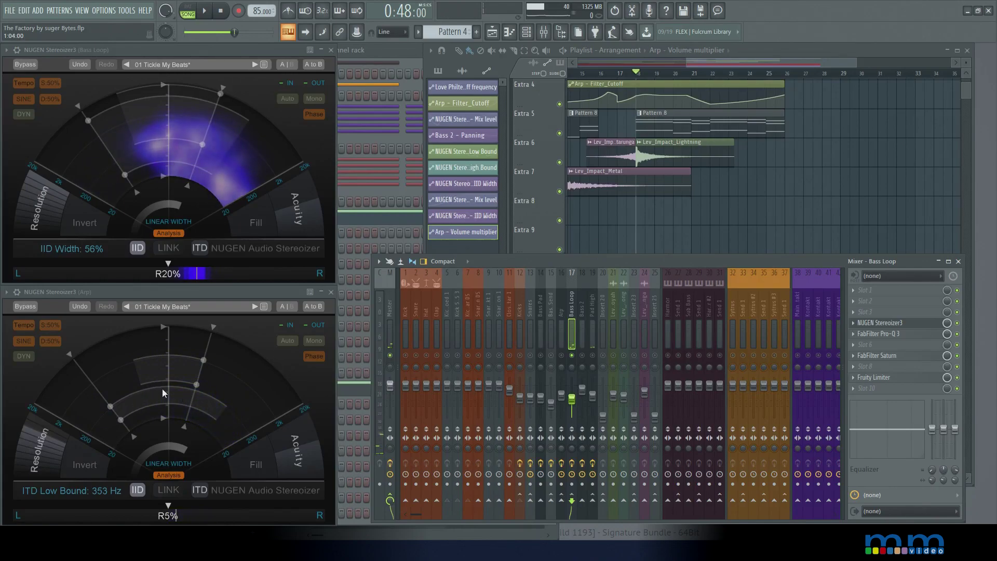
Step: Replay the soloed Bass Loop from bar 18 to compare it with its Stereoizer enabled and bypassed
key(space)
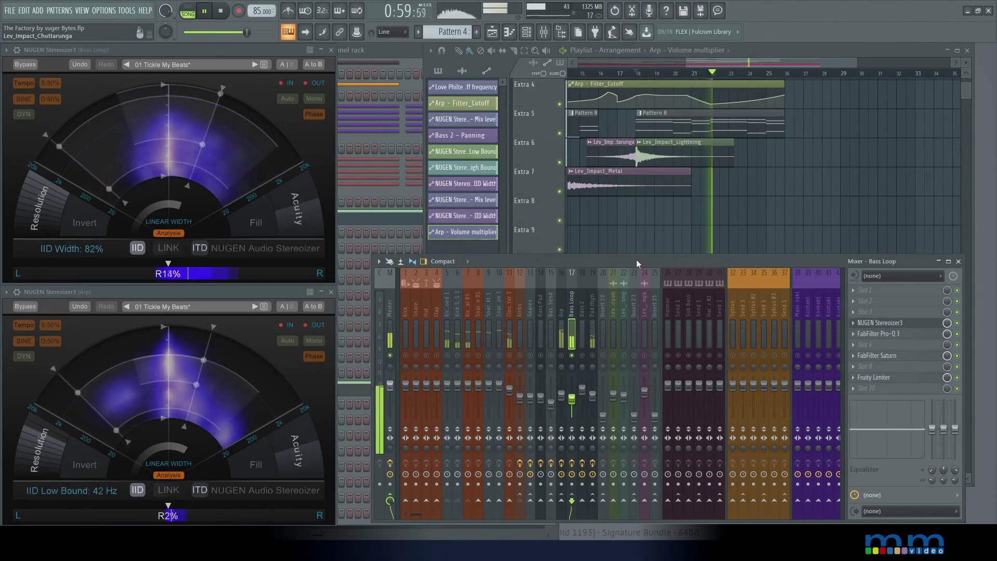
key(space)
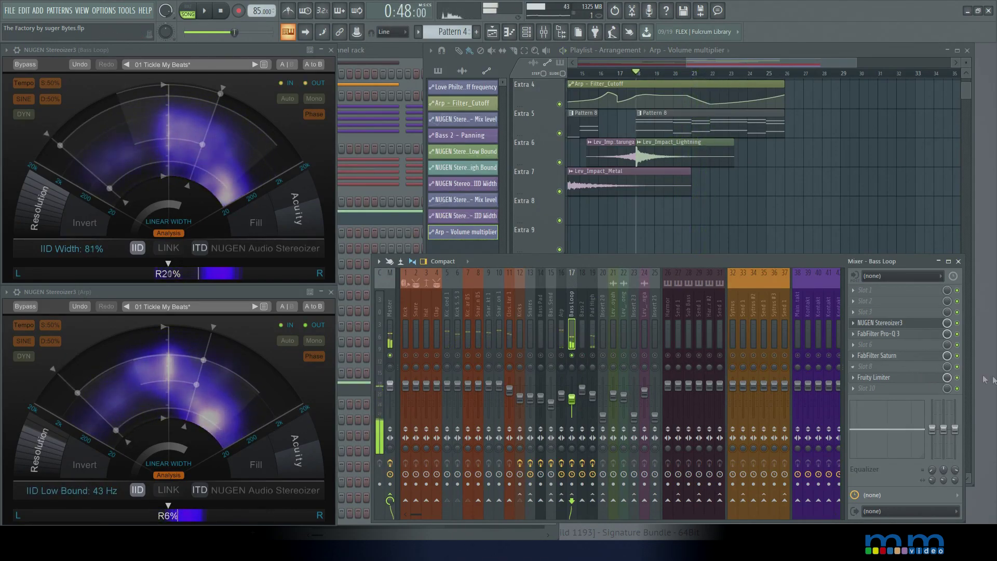
key(space)
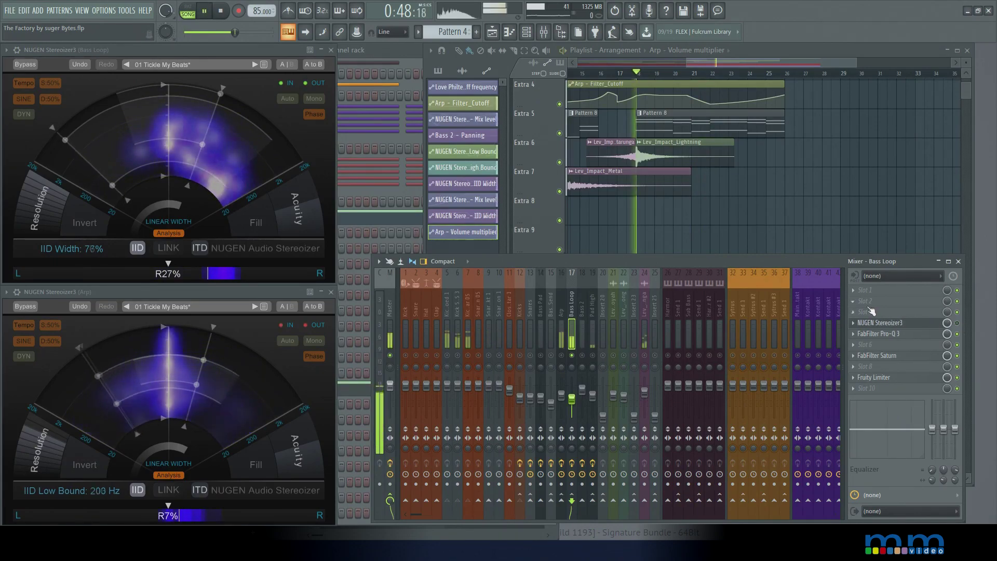
Step: Stop playback, open the Bass Loop track's FabFilter Pro-Q 3, move its window clear of the Stereoizers, examine the EQ curve and close it
key(space)
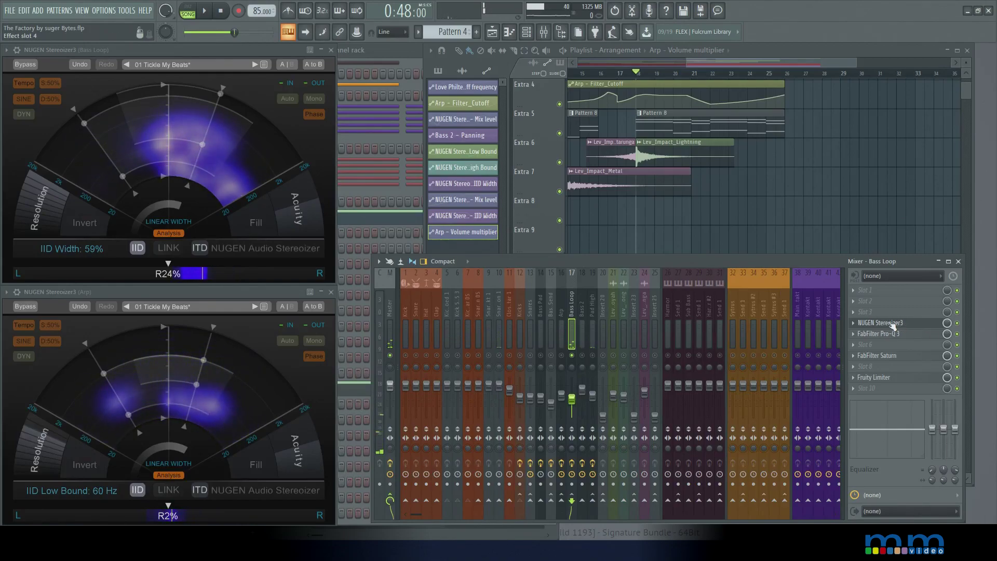
click(878, 334)
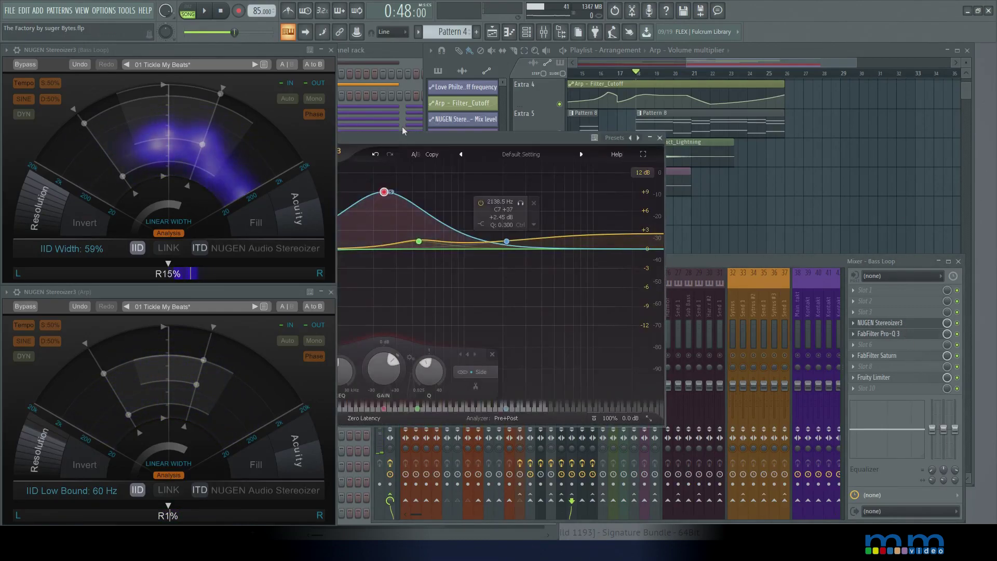
drag(455, 136, 603, 135)
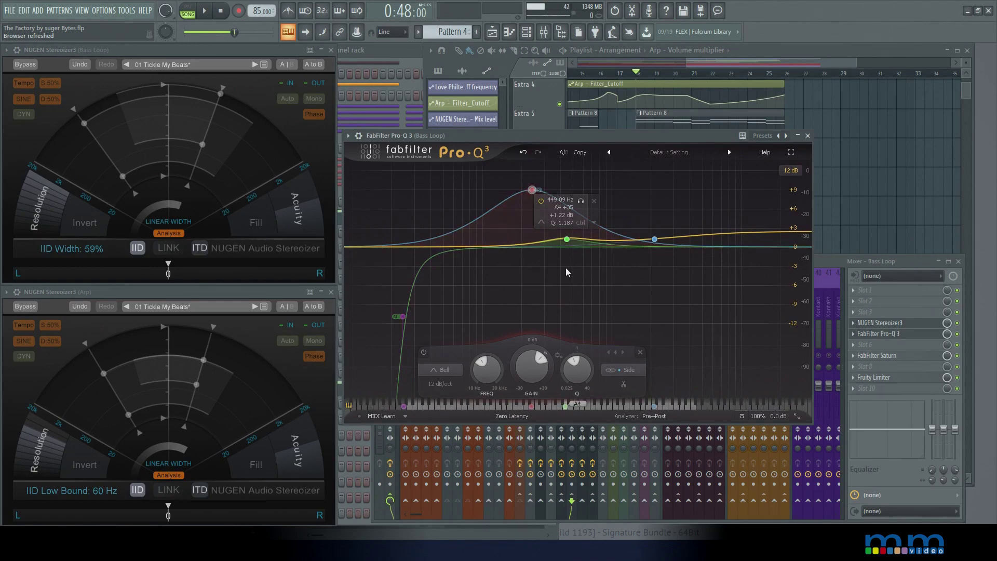
click(894, 336)
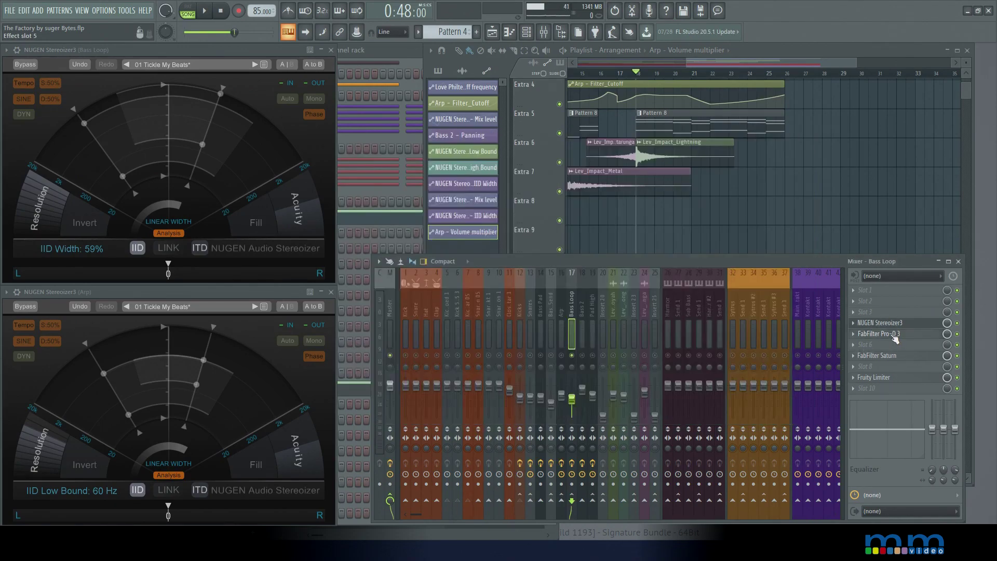
click(888, 335)
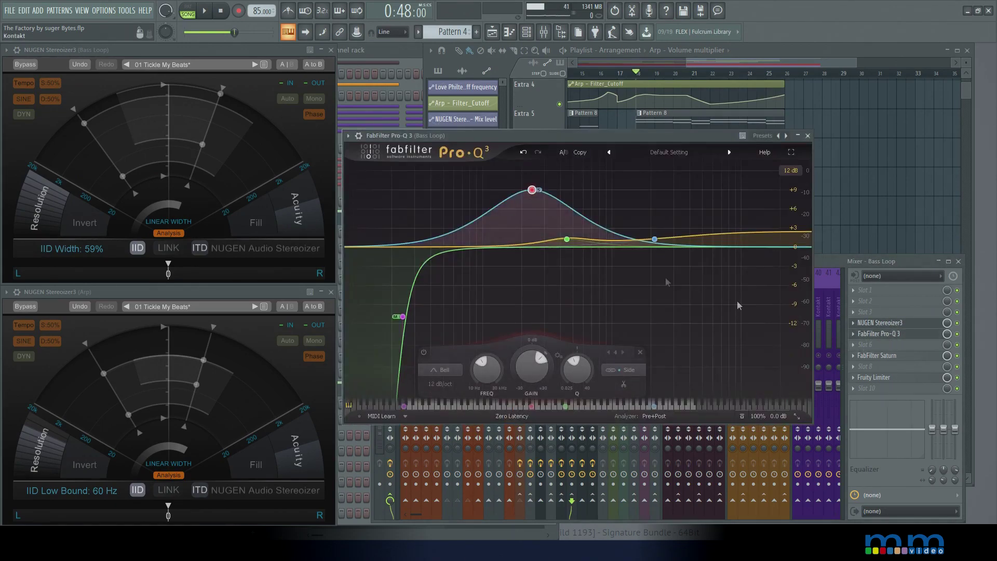
click(903, 336)
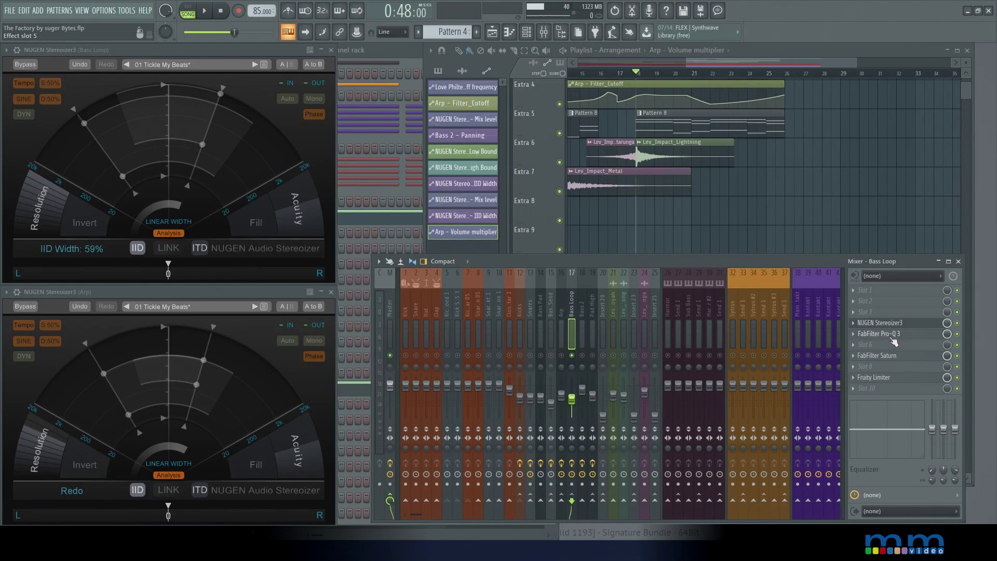
Step: Unsolo the Bass Loop mixer track so that all mixer tracks are active again
right_click(576, 359)
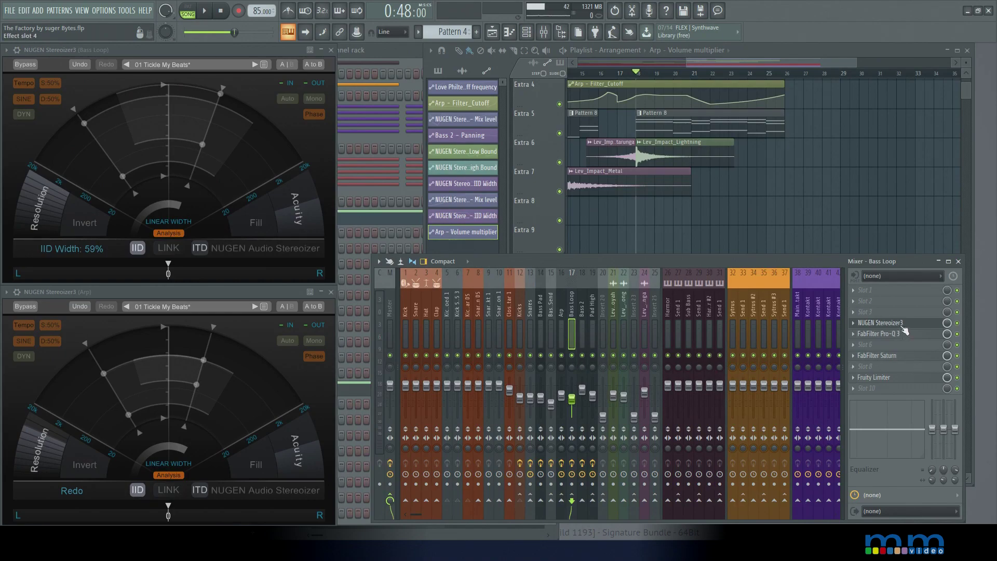